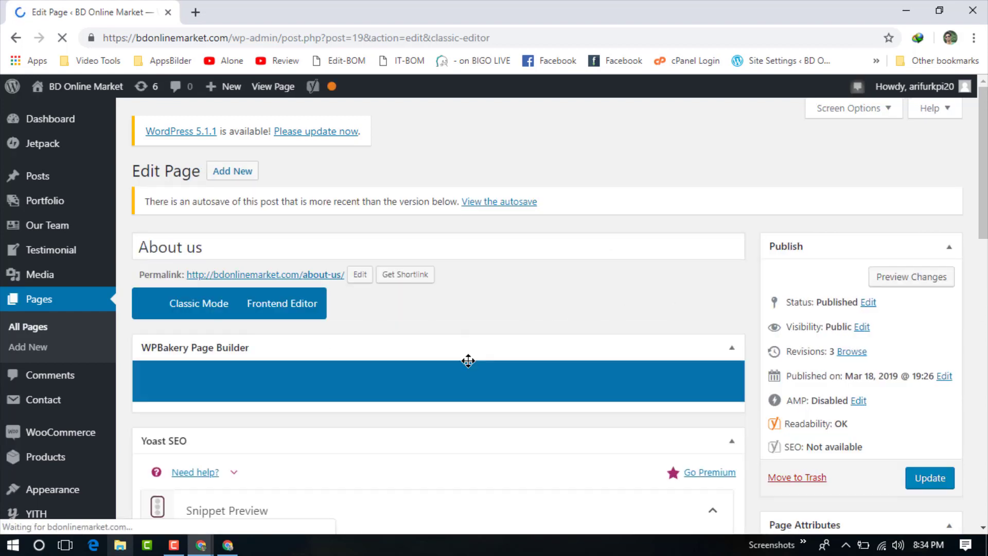
Step: Update the About us page and reload its live version in the incognito browser window
{"action": "scroll", "coordinate": [392, 361], "scroll_direction": "down", "scroll_amount": 5}
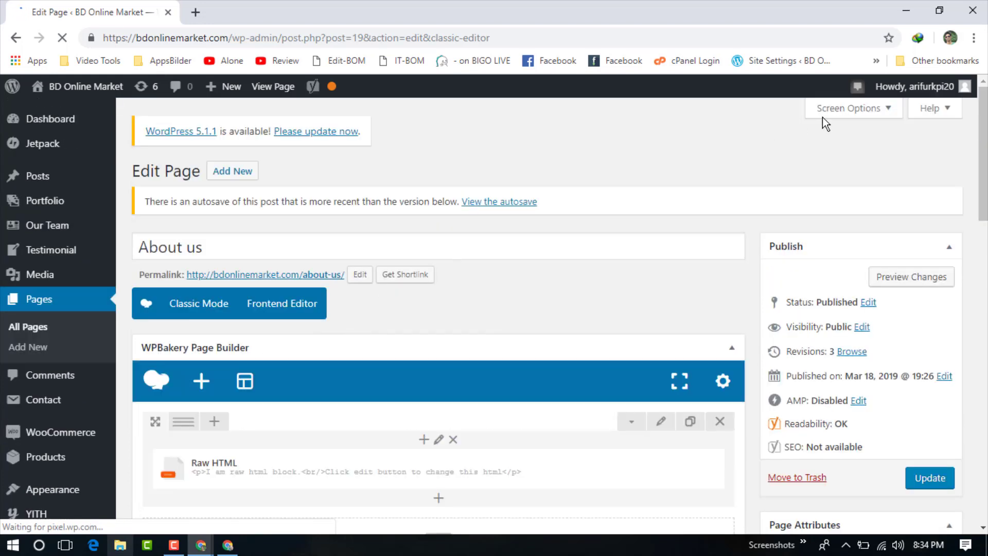
{"action": "left_click", "coordinate": [930, 478]}
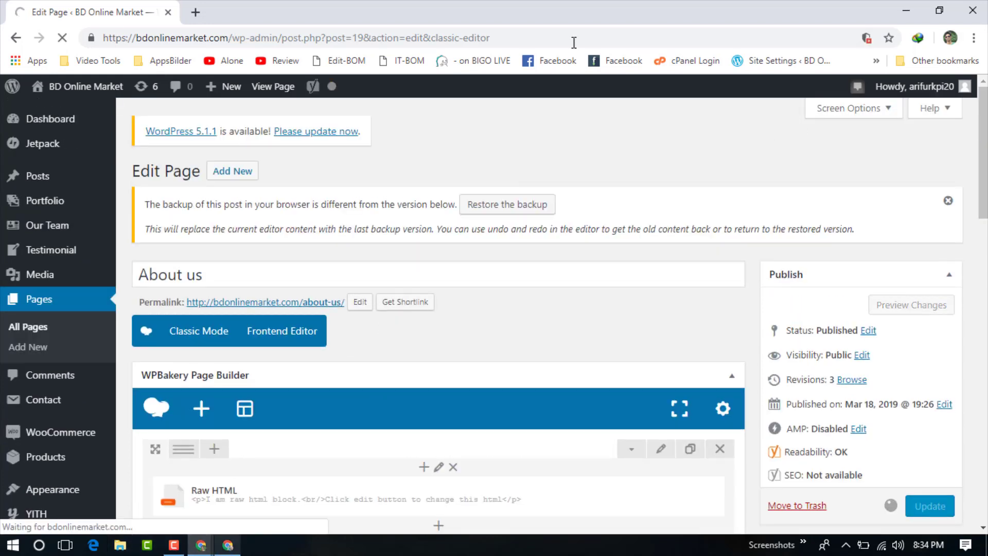
{"action": "mouse_move", "coordinate": [201, 544]}
{"action": "left_click", "coordinate": [280, 496]}
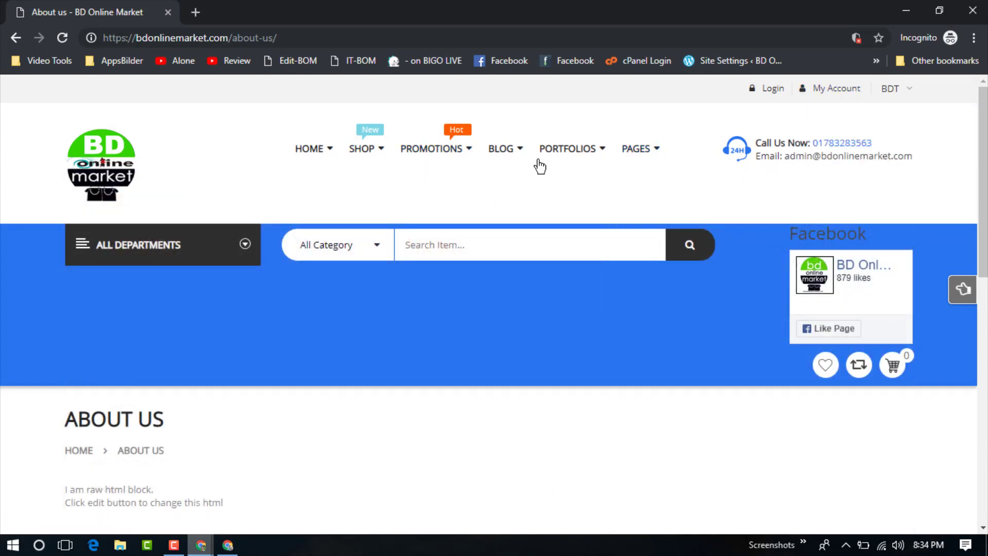
{"action": "left_click", "coordinate": [267, 41]}
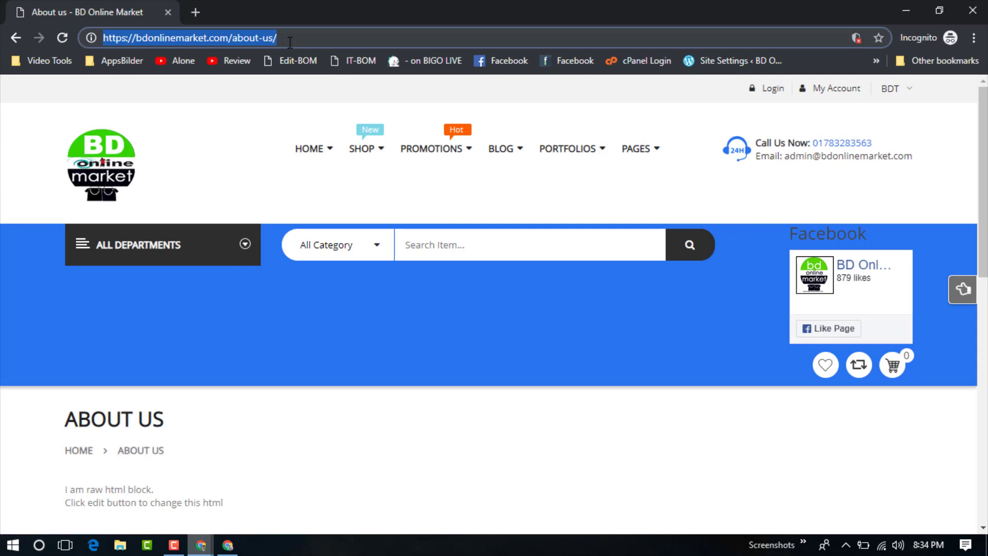
{"action": "key", "text": "Return"}
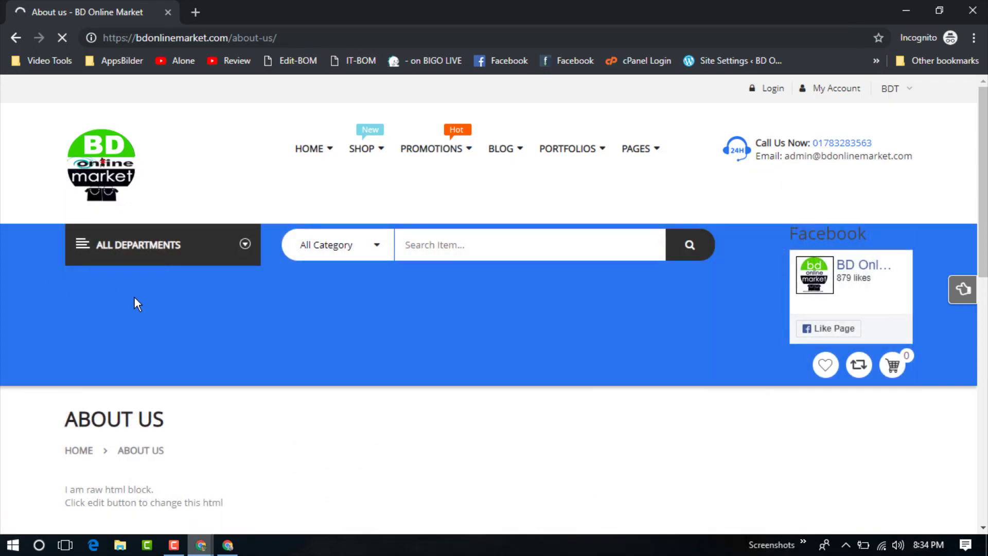
Step: Examine the live About us page from its header down to the footer contact details
{"action": "scroll", "coordinate": [146, 282], "scroll_direction": "down", "scroll_amount": 5}
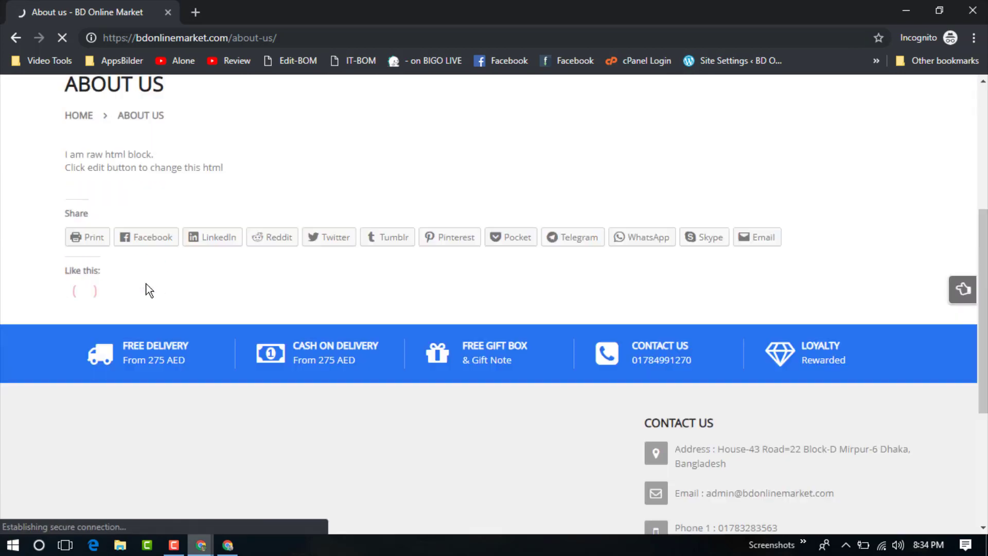
{"action": "scroll", "coordinate": [215, 312], "scroll_direction": "up", "scroll_amount": 5}
{"action": "scroll", "coordinate": [381, 329], "scroll_direction": "down", "scroll_amount": 5}
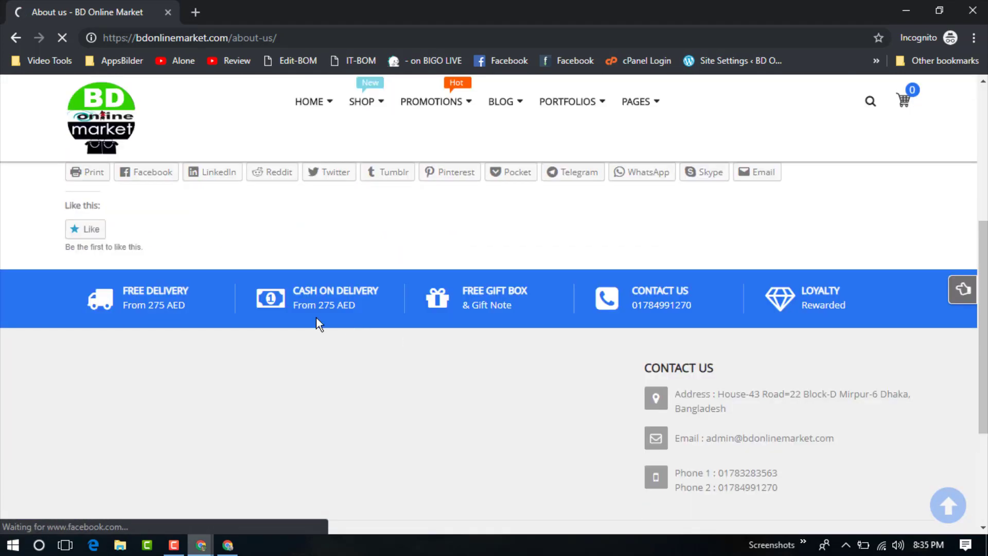
{"action": "scroll", "coordinate": [386, 316], "scroll_direction": "up", "scroll_amount": 5}
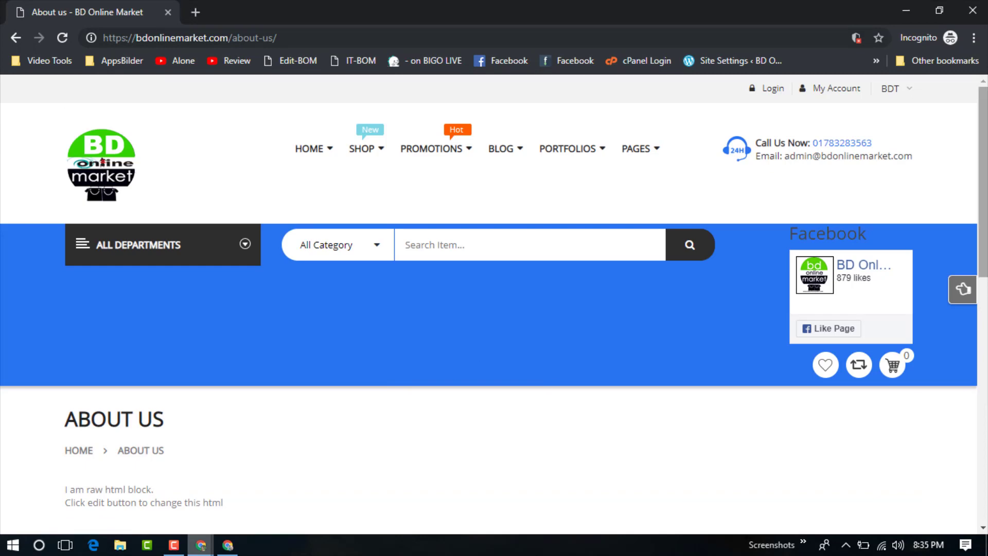
{"action": "scroll", "coordinate": [566, 350], "scroll_direction": "down", "scroll_amount": 5}
{"action": "scroll", "coordinate": [362, 266], "scroll_direction": "up", "scroll_amount": 5}
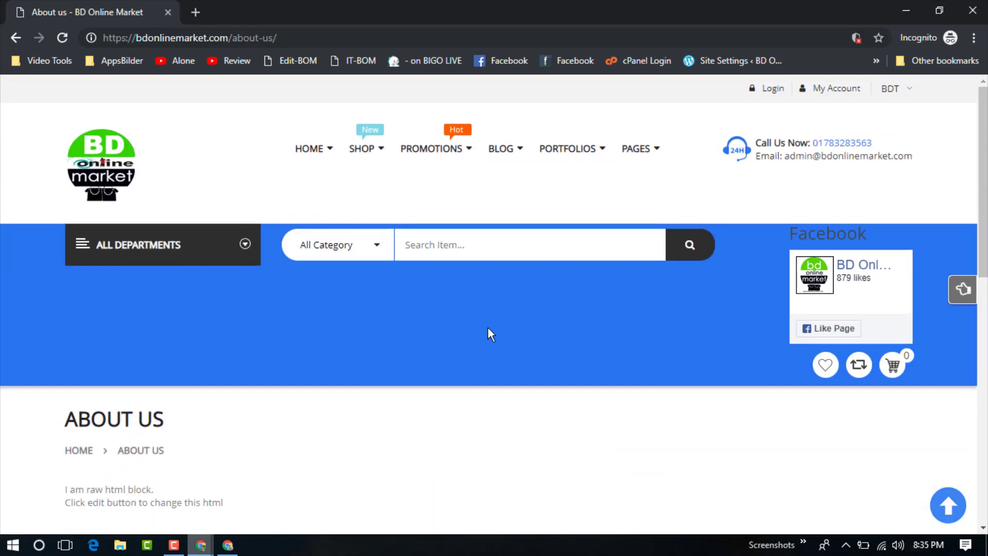
{"action": "scroll", "coordinate": [487, 333], "scroll_direction": "down", "scroll_amount": 5}
{"action": "scroll", "coordinate": [408, 323], "scroll_direction": "up", "scroll_amount": 5}
{"action": "scroll", "coordinate": [366, 329], "scroll_direction": "down", "scroll_amount": 2}
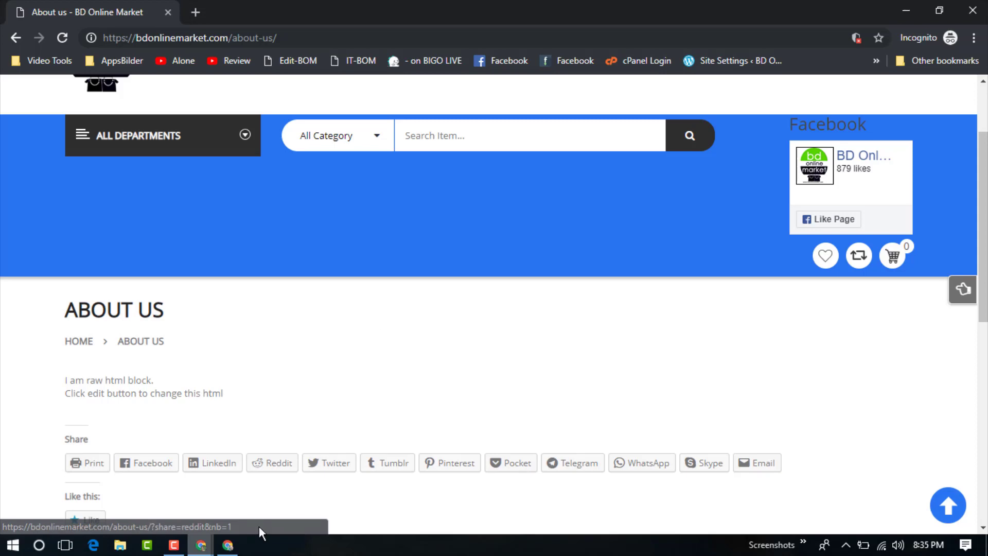
Step: Return to the page editor and add a Google Maps element below the Raw HTML block
{"action": "left_click", "coordinate": [200, 545]}
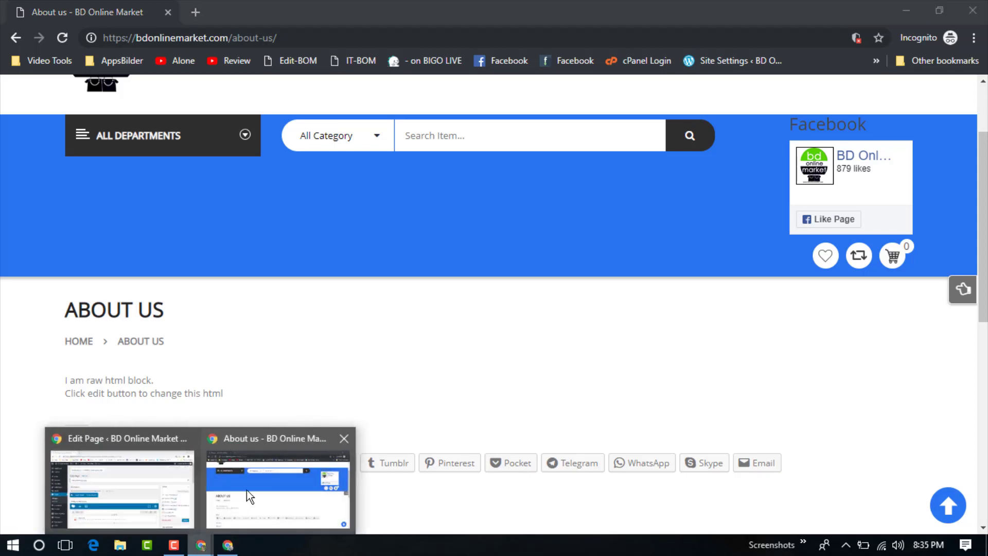
{"action": "left_click", "coordinate": [173, 493]}
{"action": "scroll", "coordinate": [407, 334], "scroll_direction": "down", "scroll_amount": 6}
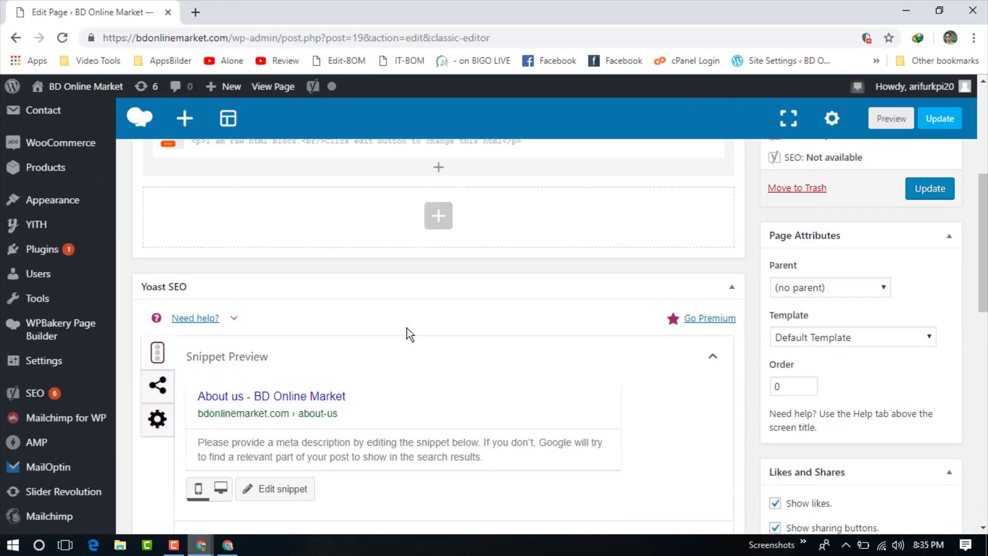
{"action": "scroll", "coordinate": [407, 332], "scroll_direction": "up", "scroll_amount": 5}
{"action": "scroll", "coordinate": [437, 417], "scroll_direction": "down", "scroll_amount": 1}
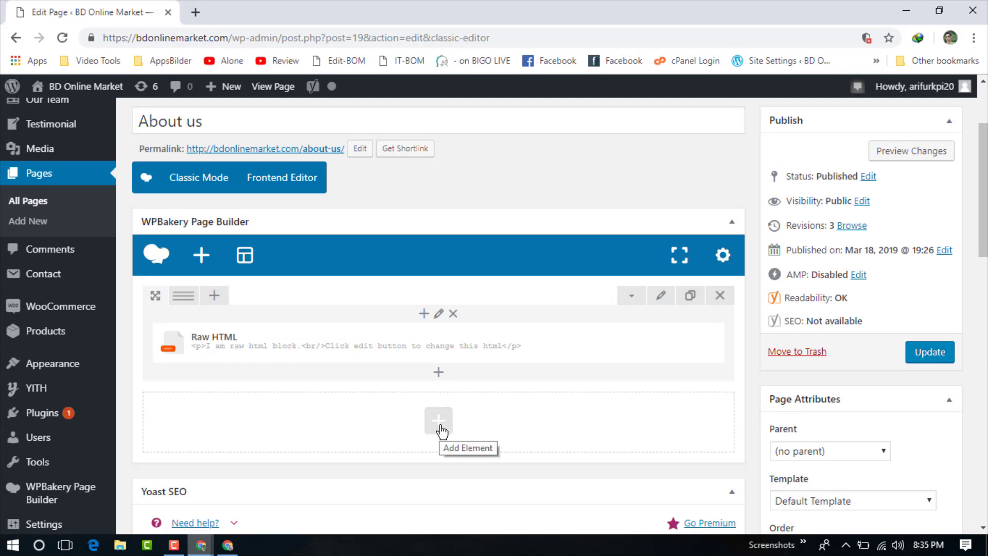
{"action": "left_click", "coordinate": [439, 421]}
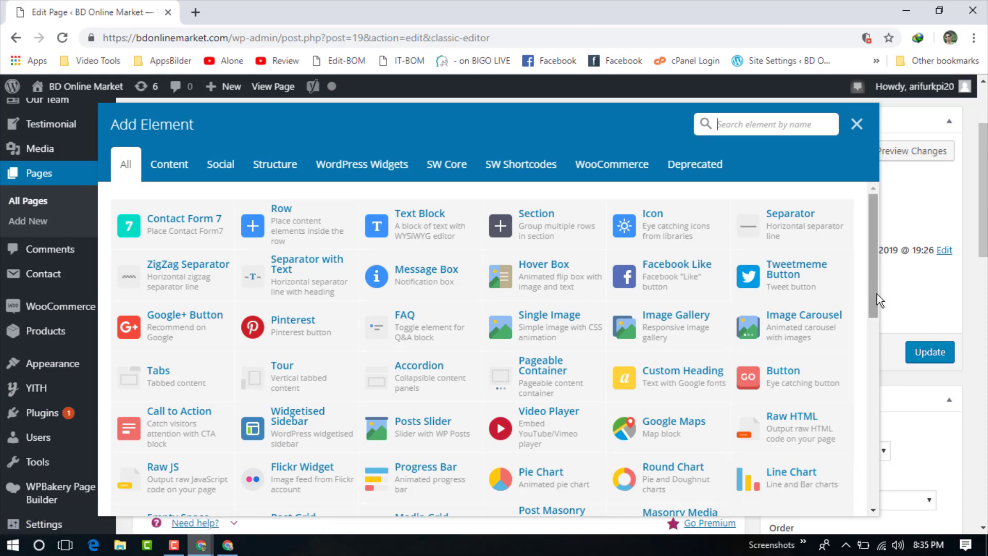
{"action": "scroll", "coordinate": [875, 298], "scroll_direction": "down", "scroll_amount": 2}
{"action": "scroll", "coordinate": [872, 278], "scroll_direction": "up", "scroll_amount": 2}
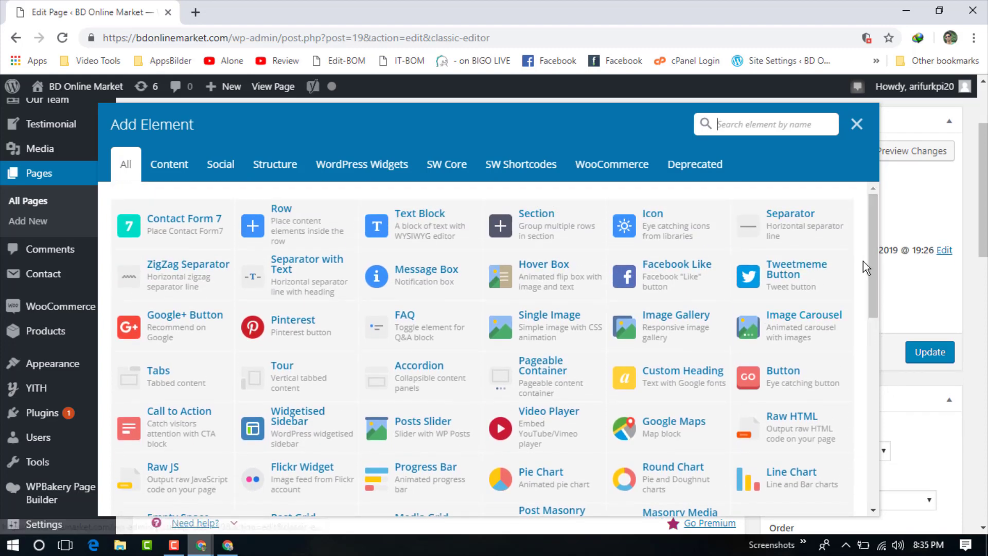
{"action": "scroll", "coordinate": [872, 288], "scroll_direction": "down", "scroll_amount": 1}
{"action": "scroll", "coordinate": [868, 304], "scroll_direction": "down", "scroll_amount": 3}
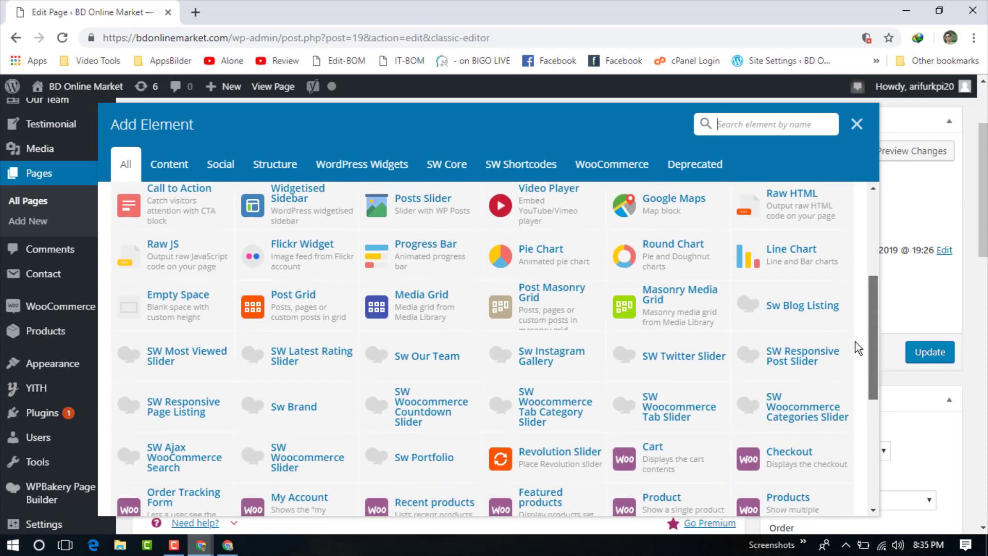
{"action": "scroll", "coordinate": [865, 296], "scroll_direction": "up", "scroll_amount": 4}
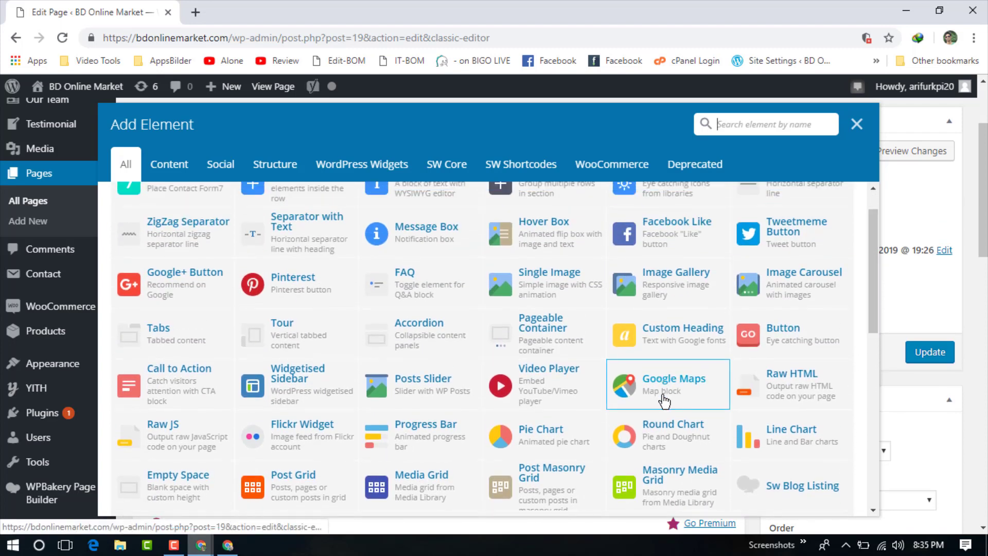
{"action": "left_click", "coordinate": [663, 399]}
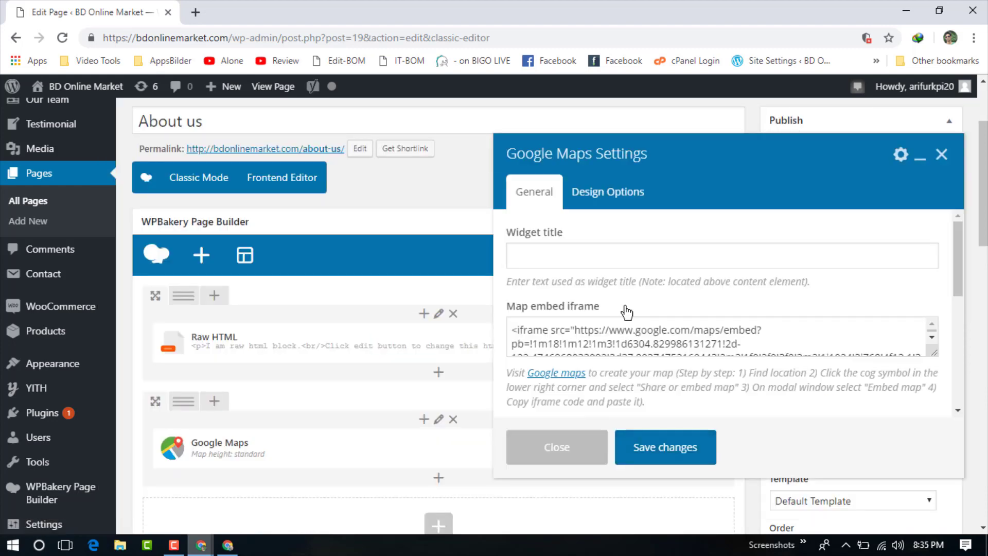
Step: Enlarge the Map embed iframe box and review the Google Maps element's general settings
{"action": "left_click_drag", "start_coordinate": [931, 355], "coordinate": [951, 427]}
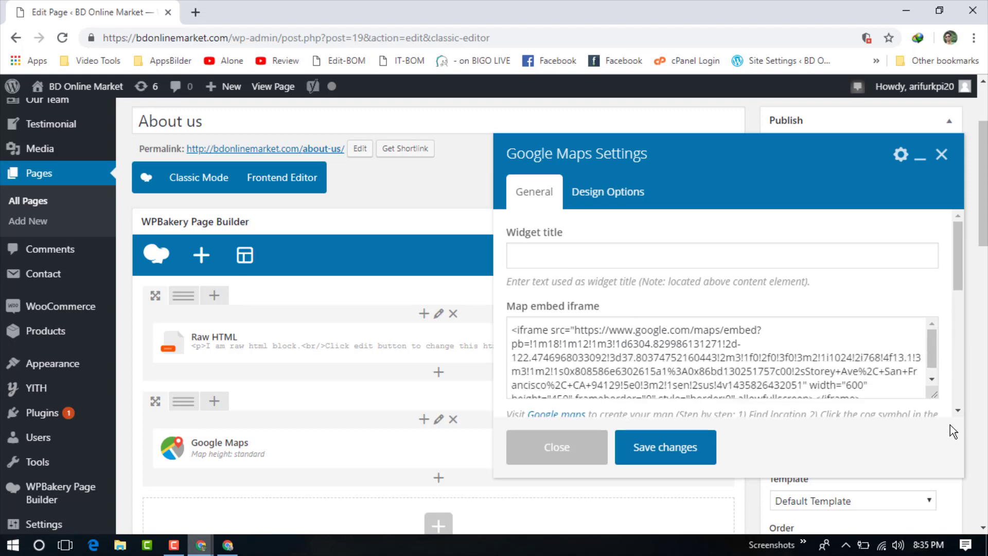
{"action": "left_click", "coordinate": [779, 378]}
{"action": "scroll", "coordinate": [802, 380], "scroll_direction": "up", "scroll_amount": 3}
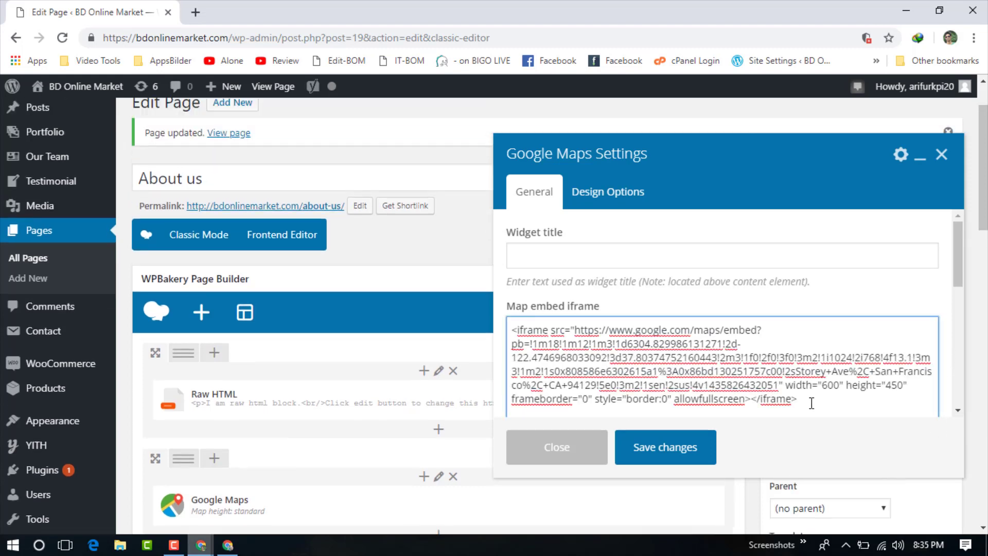
{"action": "scroll", "coordinate": [801, 368], "scroll_direction": "down", "scroll_amount": 5}
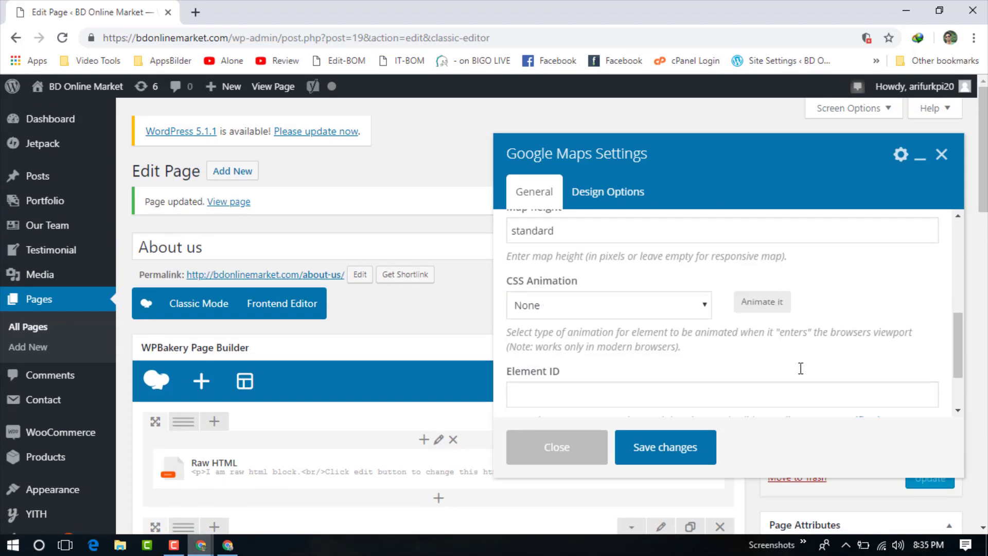
{"action": "scroll", "coordinate": [801, 368], "scroll_direction": "up", "scroll_amount": 5}
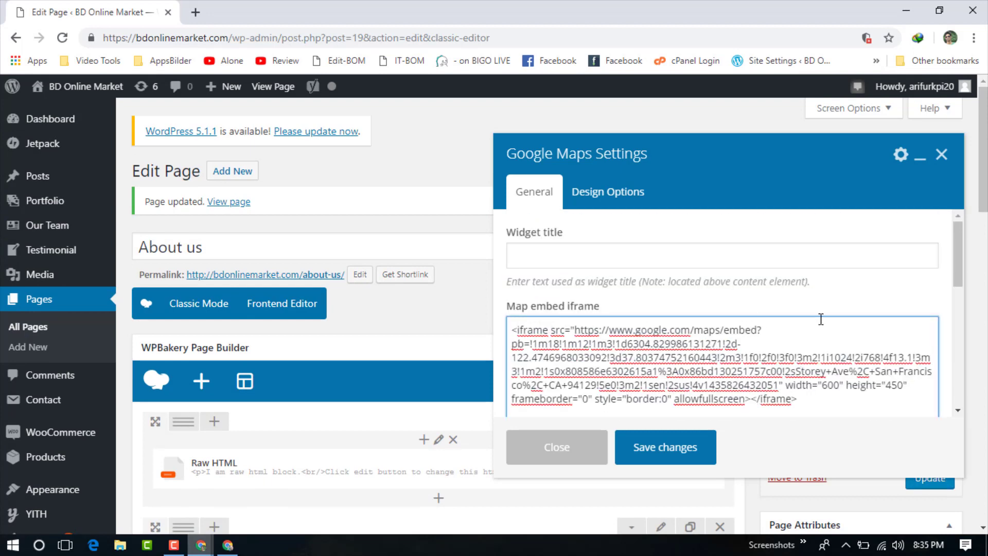
{"action": "scroll", "coordinate": [638, 234], "scroll_direction": "down", "scroll_amount": 5}
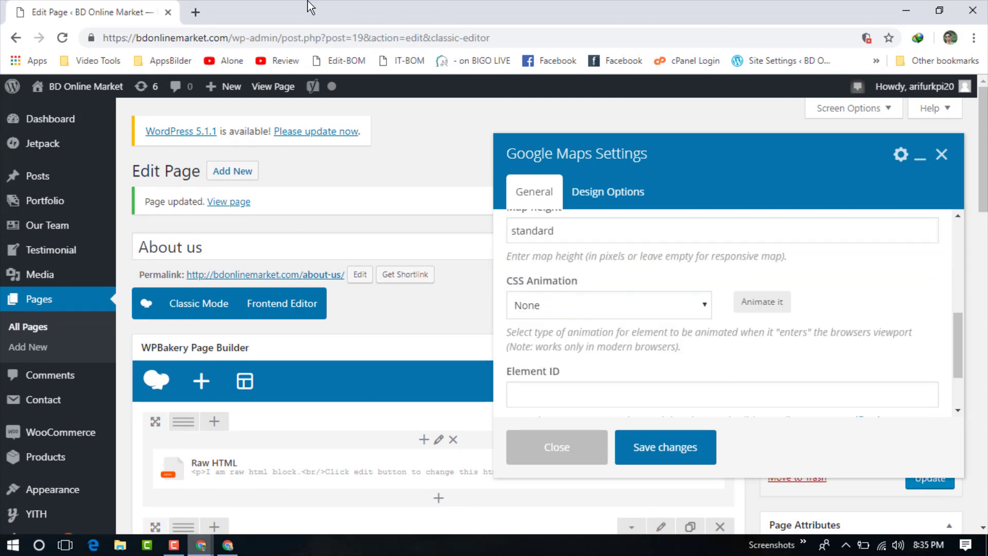
Step: Open maps.google.com in a new browser tab
{"action": "left_click", "coordinate": [198, 13]}
{"action": "type", "text": "m"}
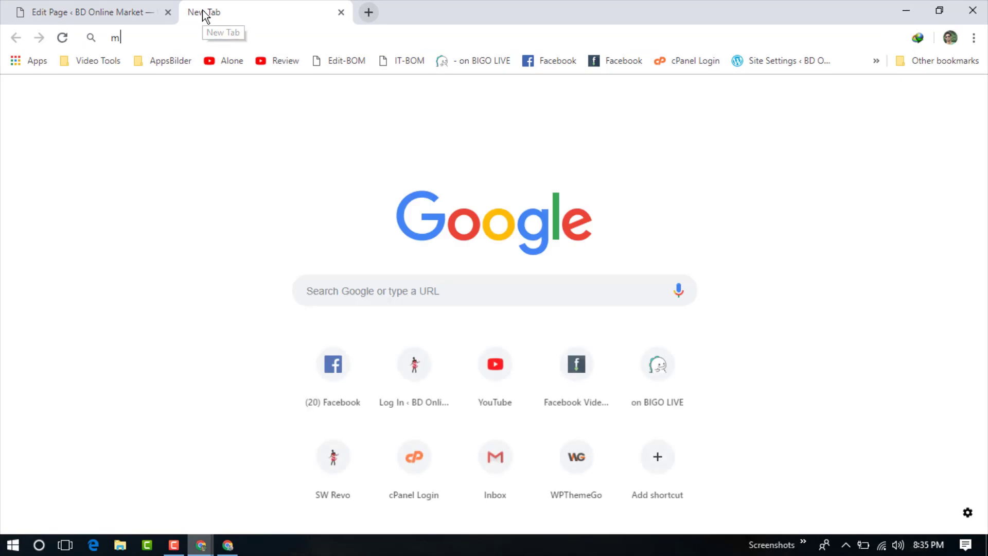
{"action": "type", "text": "ap."}
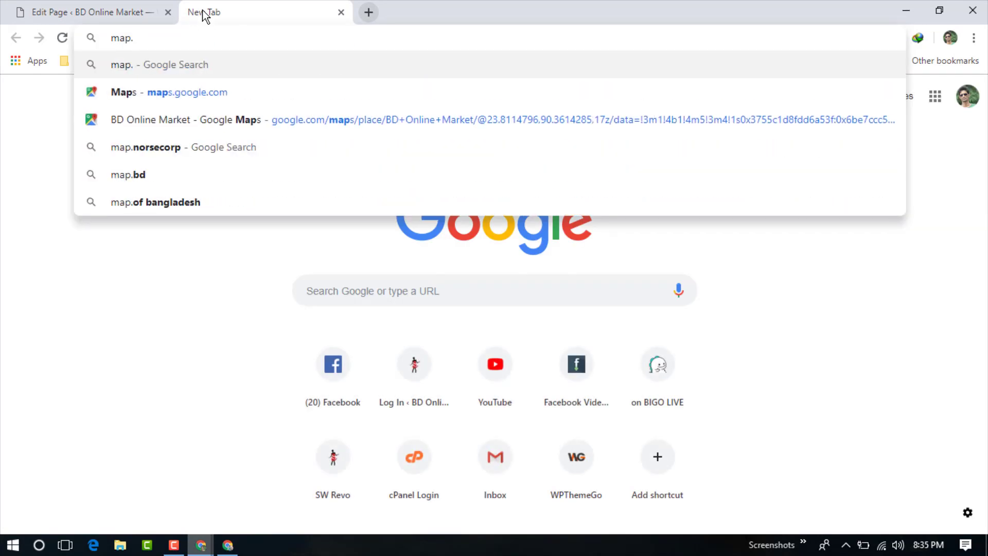
{"action": "key", "text": "Down"}
{"action": "key", "text": "Return"}
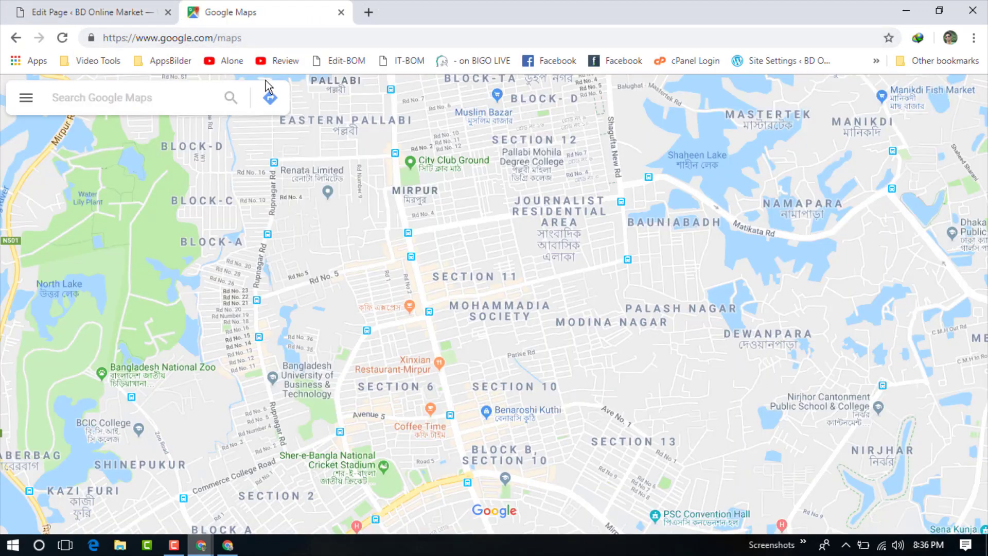
Step: Find Online Shop Bangladesh from the recent map searches and select the neighbouring BD Online Market place on the map
{"action": "left_click", "coordinate": [187, 96]}
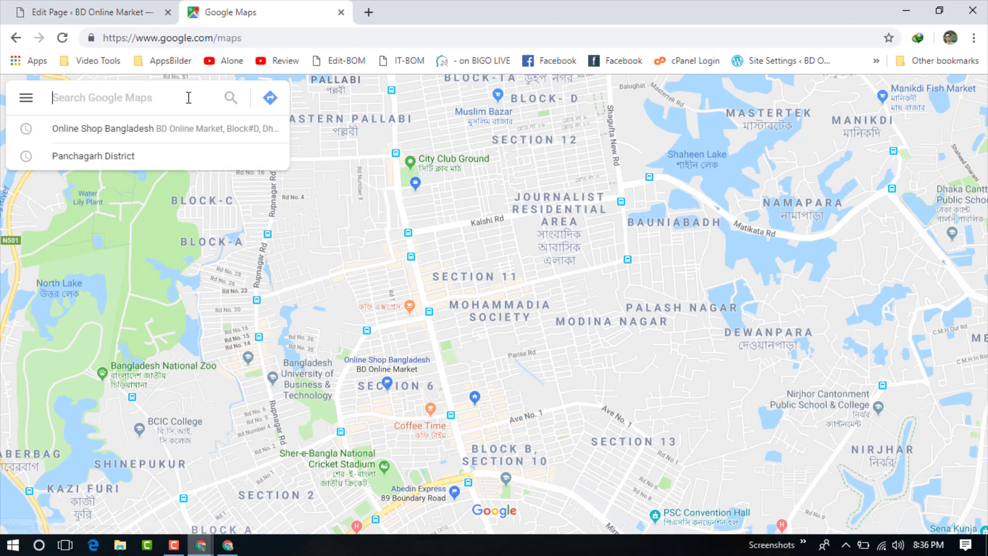
{"action": "left_click", "coordinate": [167, 130]}
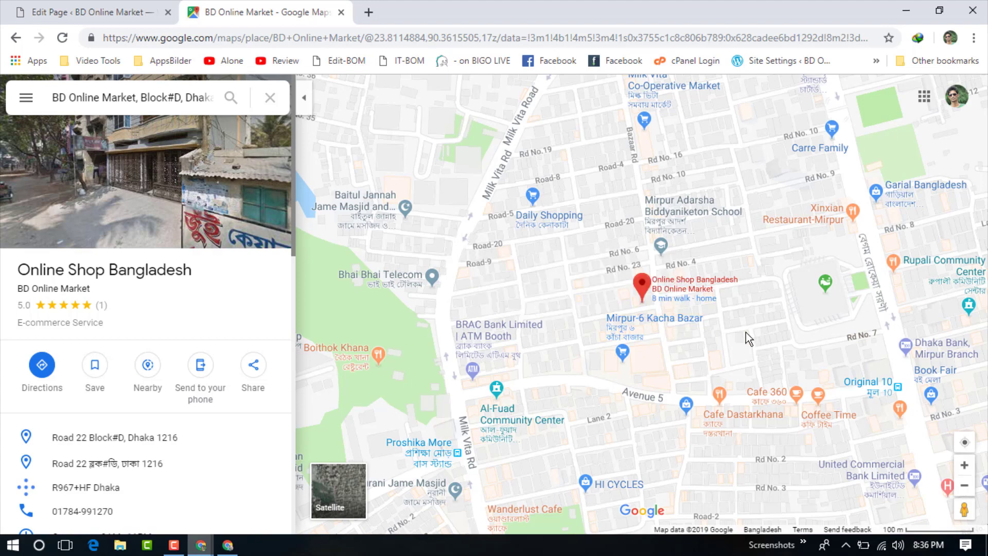
{"action": "scroll", "coordinate": [367, 344], "scroll_direction": "down", "scroll_amount": 3}
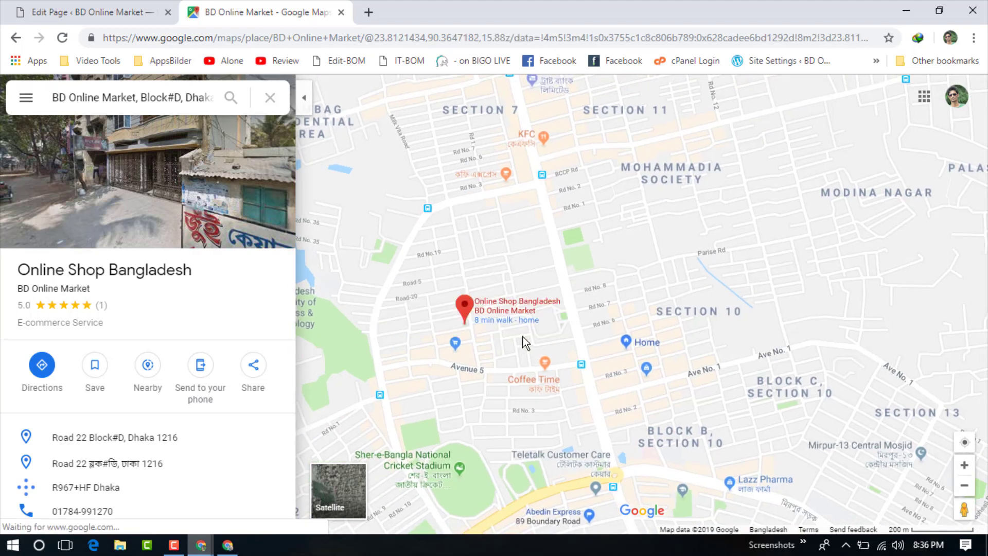
{"action": "scroll", "coordinate": [523, 337], "scroll_direction": "up", "scroll_amount": 2}
{"action": "scroll", "coordinate": [417, 318], "scroll_direction": "up", "scroll_amount": 1}
{"action": "left_click_drag", "start_coordinate": [417, 322], "coordinate": [686, 349]}
{"action": "scroll", "coordinate": [608, 349], "scroll_direction": "up", "scroll_amount": 5}
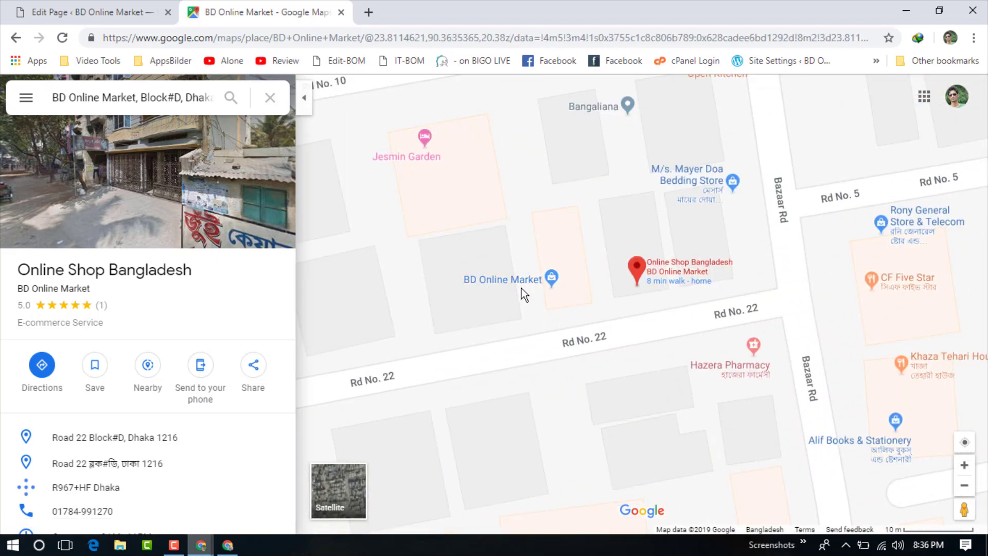
{"action": "left_click", "coordinate": [518, 286]}
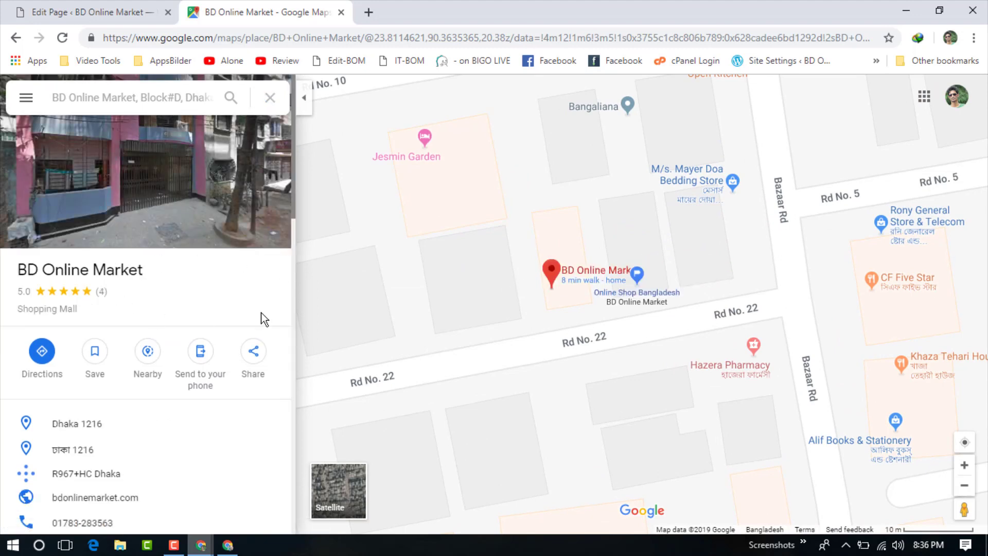
Step: Copy the medium-size map embed code from BD Online Market's share options and return to the page editor tab
{"action": "scroll", "coordinate": [167, 349], "scroll_direction": "down", "scroll_amount": 5}
{"action": "scroll", "coordinate": [185, 324], "scroll_direction": "up", "scroll_amount": 5}
{"action": "left_click", "coordinate": [255, 359]}
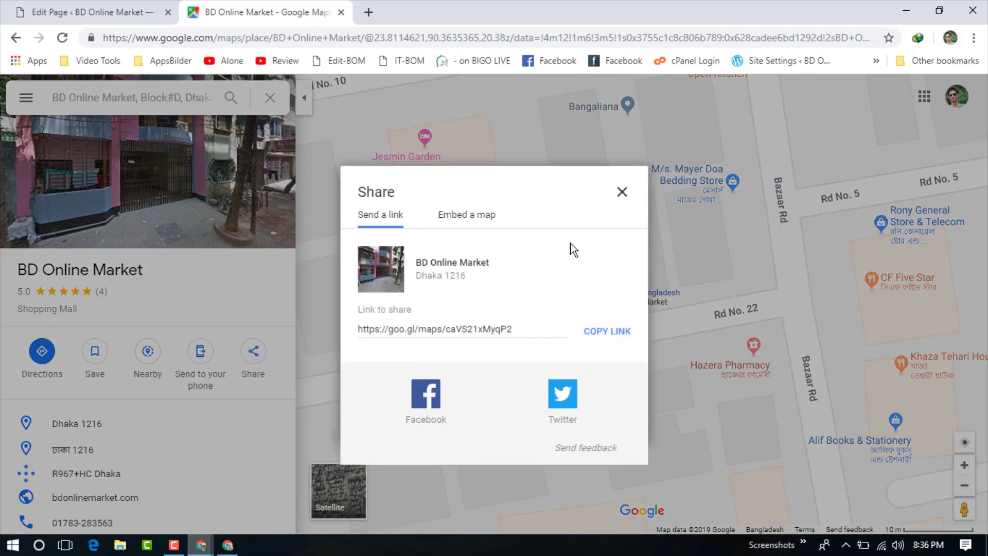
{"action": "left_click", "coordinate": [468, 225]}
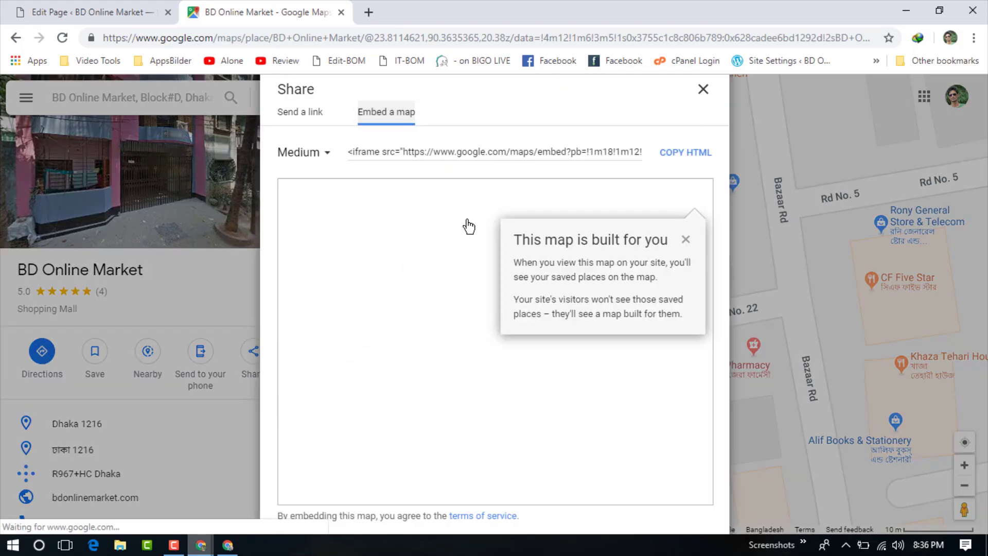
{"action": "left_click", "coordinate": [489, 153]}
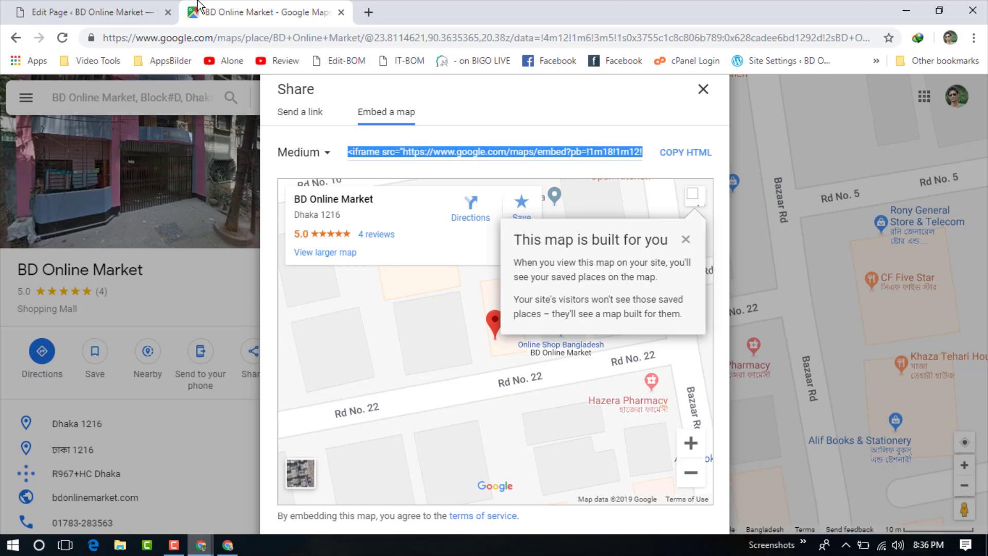
{"action": "left_click", "coordinate": [131, 7]}
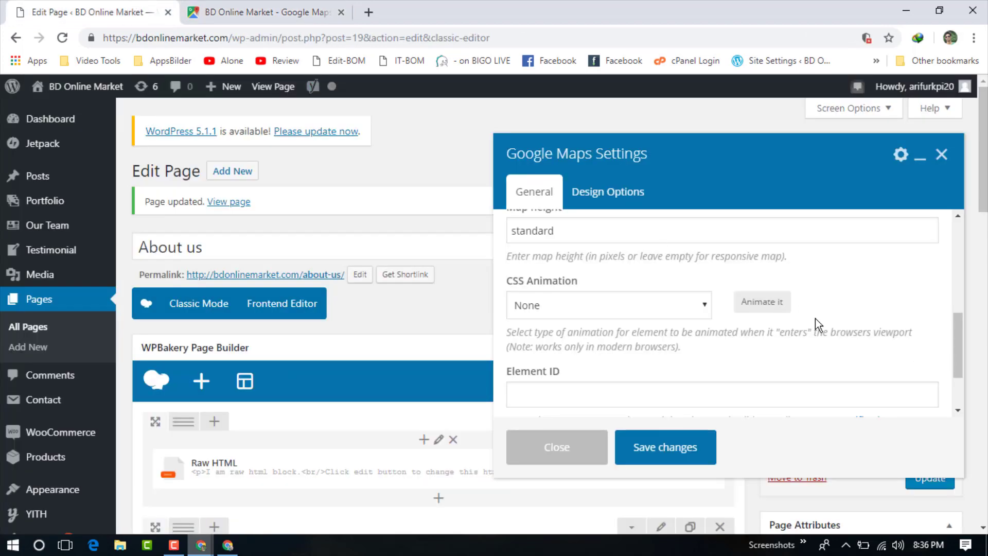
Step: Replace the Map embed iframe code with the copied BD Online Market embed code and save the Google Maps element's settings
{"action": "scroll", "coordinate": [815, 319], "scroll_direction": "up", "scroll_amount": 5}
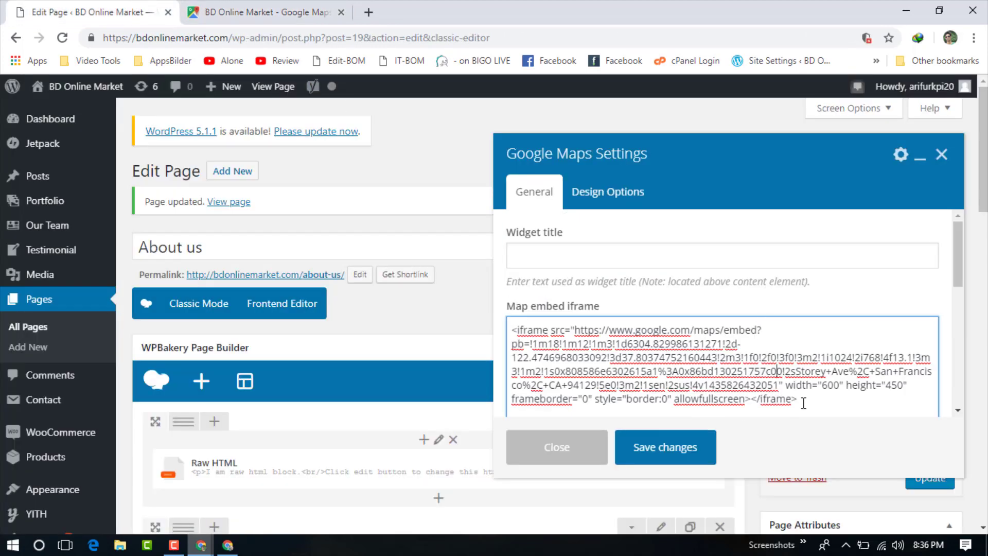
{"action": "key", "text": "ctrl+a"}
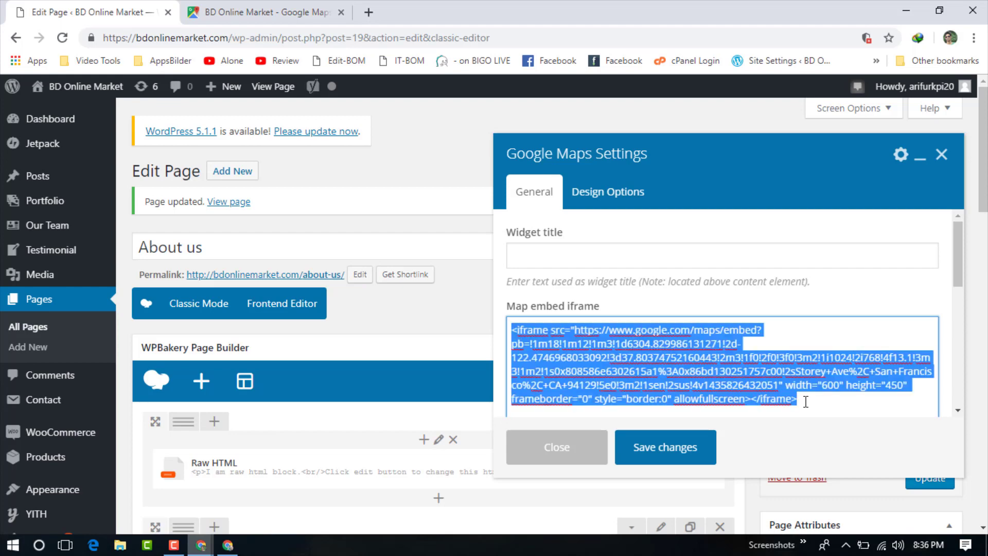
{"action": "key", "text": "ctrl+v"}
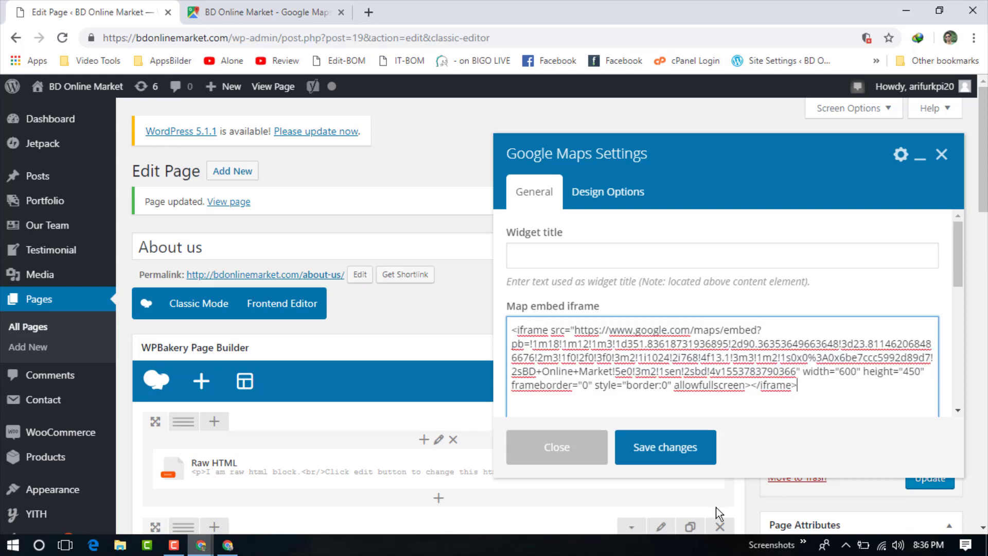
{"action": "left_click", "coordinate": [669, 449]}
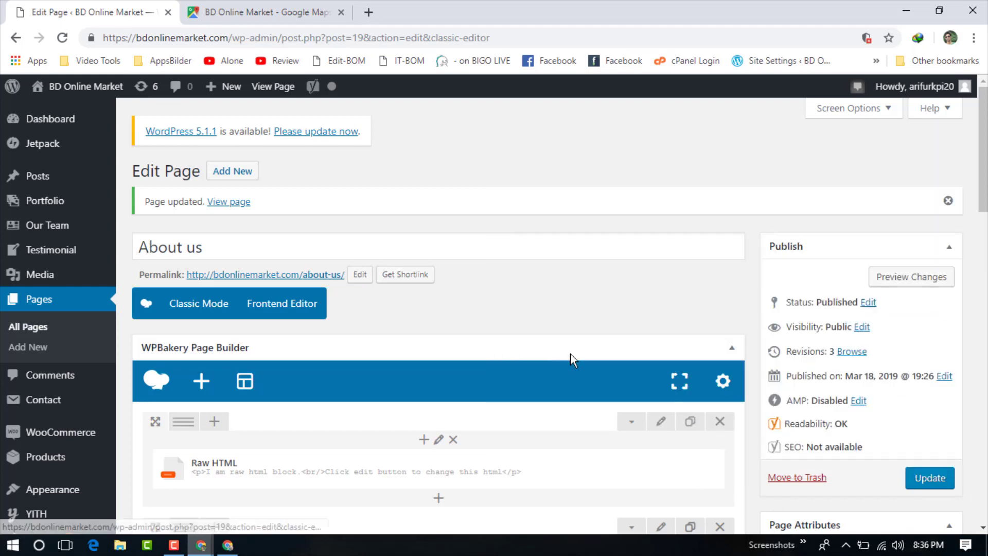
Step: Update the About us page with the edited Google Maps element
{"action": "scroll", "coordinate": [558, 339], "scroll_direction": "down", "scroll_amount": 6}
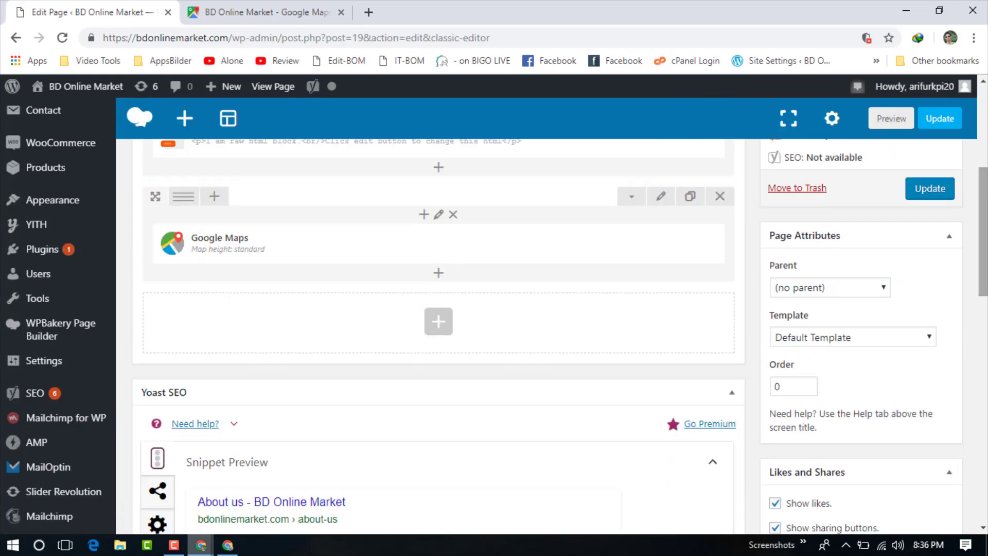
{"action": "left_click", "coordinate": [936, 190]}
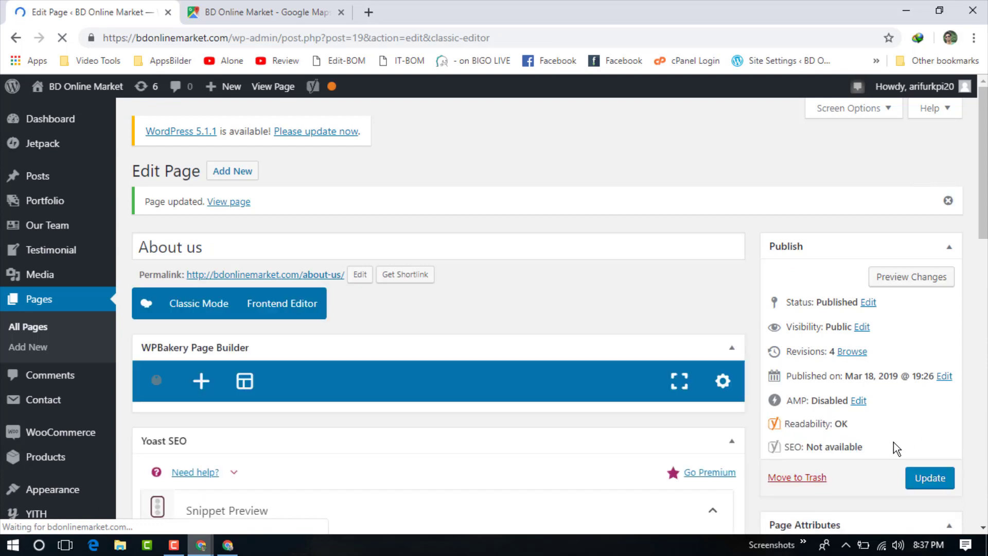
Step: Reload the live About us page in the incognito browser window and examine the embedded BD Online Market map
{"action": "mouse_move", "coordinate": [200, 545]}
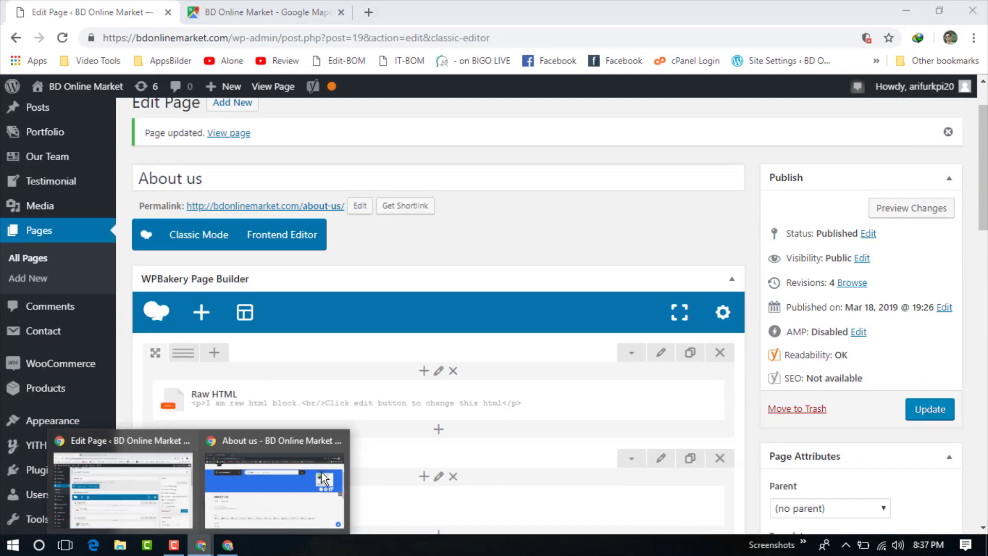
{"action": "left_click", "coordinate": [323, 478]}
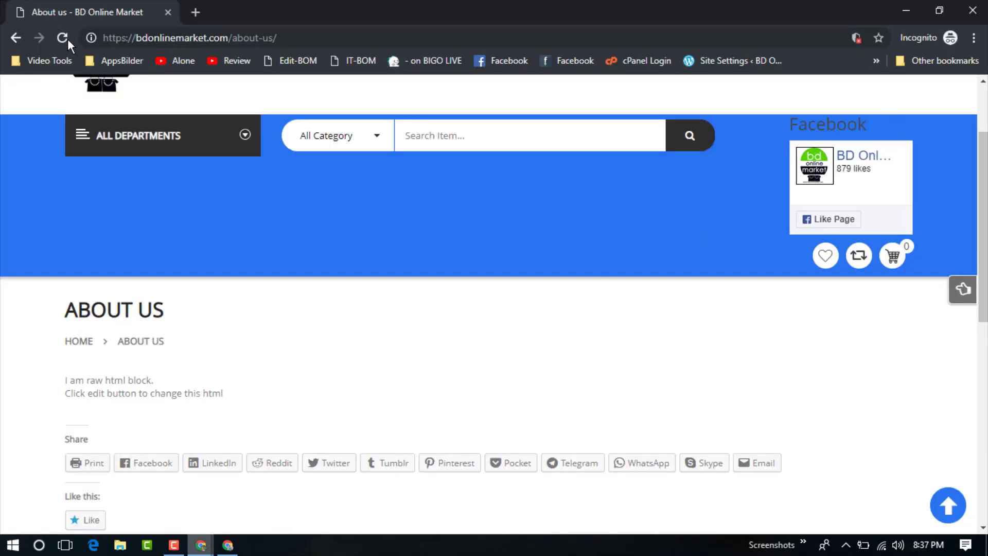
{"action": "left_click", "coordinate": [67, 39]}
{"action": "scroll", "coordinate": [454, 363], "scroll_direction": "down", "scroll_amount": 4}
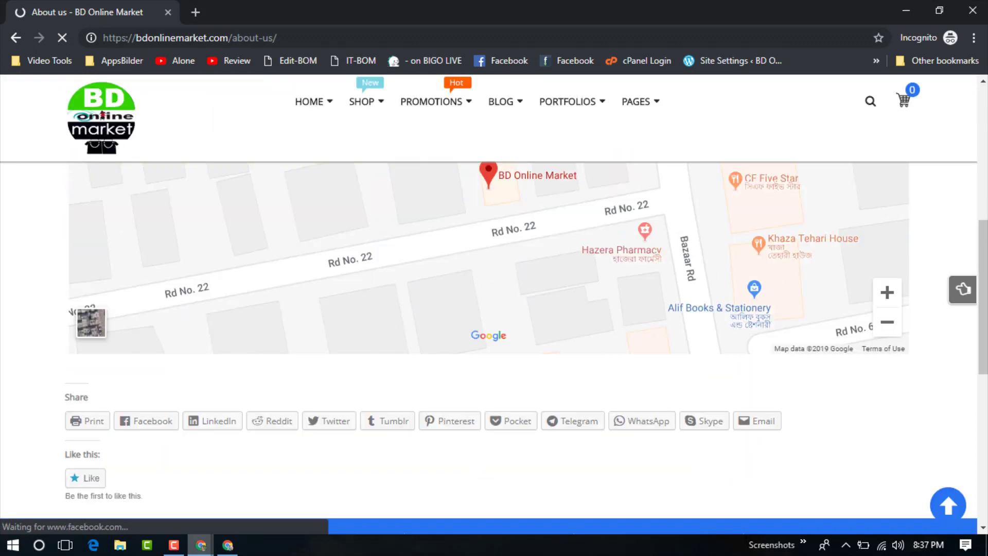
{"action": "left_click_drag", "start_coordinate": [983, 250], "coordinate": [982, 172]}
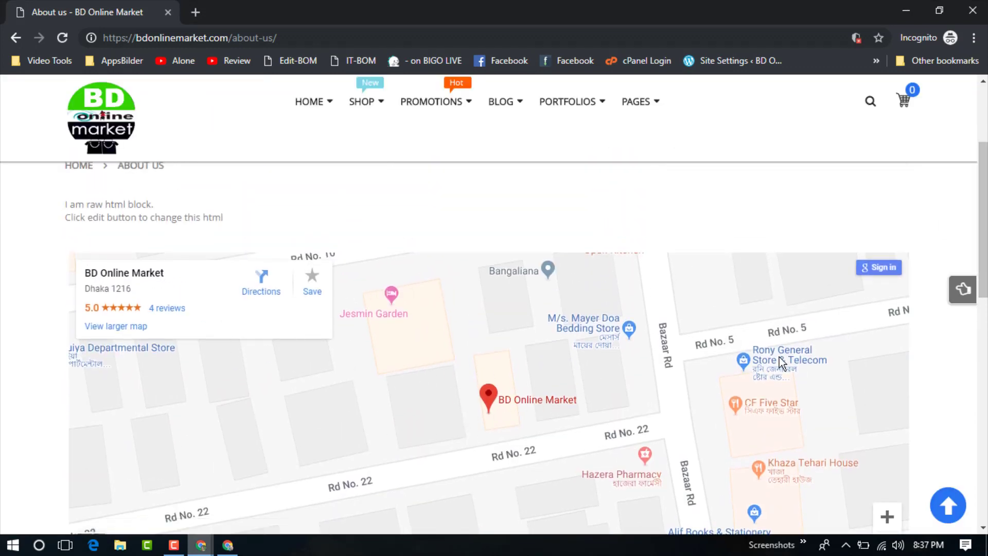
{"action": "mouse_move", "coordinate": [983, 221]}
{"action": "left_mouse_down"}
{"action": "mouse_move", "coordinate": [983, 168]}
{"action": "mouse_move", "coordinate": [983, 242]}
{"action": "mouse_move", "coordinate": [983, 216]}
{"action": "left_mouse_up"}
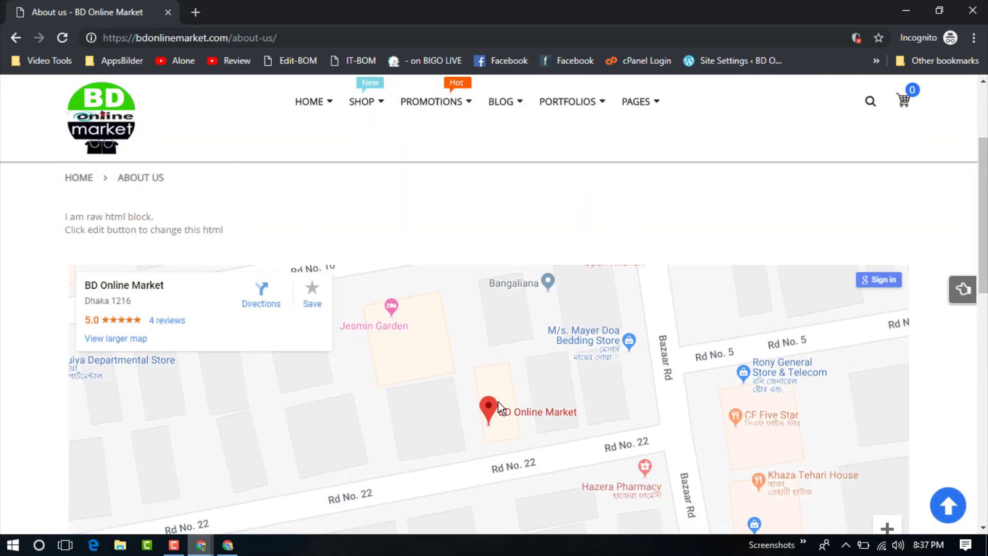
{"action": "scroll", "coordinate": [524, 388], "scroll_direction": "up", "scroll_amount": 3}
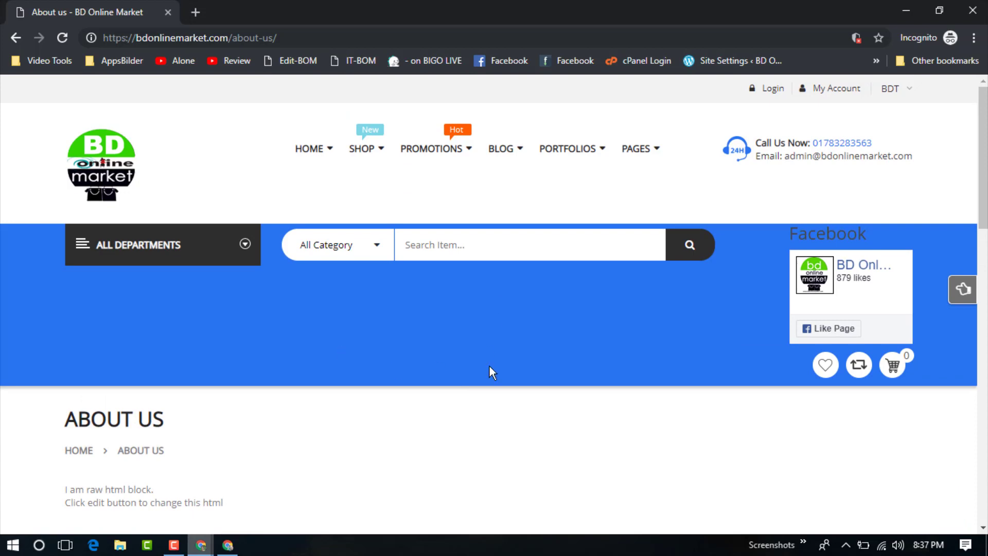
{"action": "scroll", "coordinate": [492, 365], "scroll_direction": "down", "scroll_amount": 4}
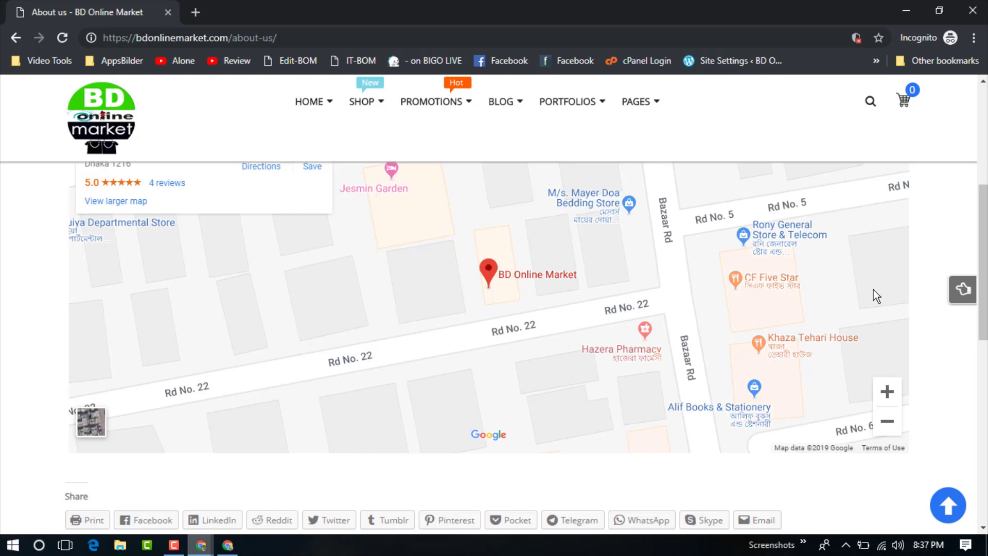
{"action": "scroll", "coordinate": [983, 262], "scroll_direction": "up", "scroll_amount": 2}
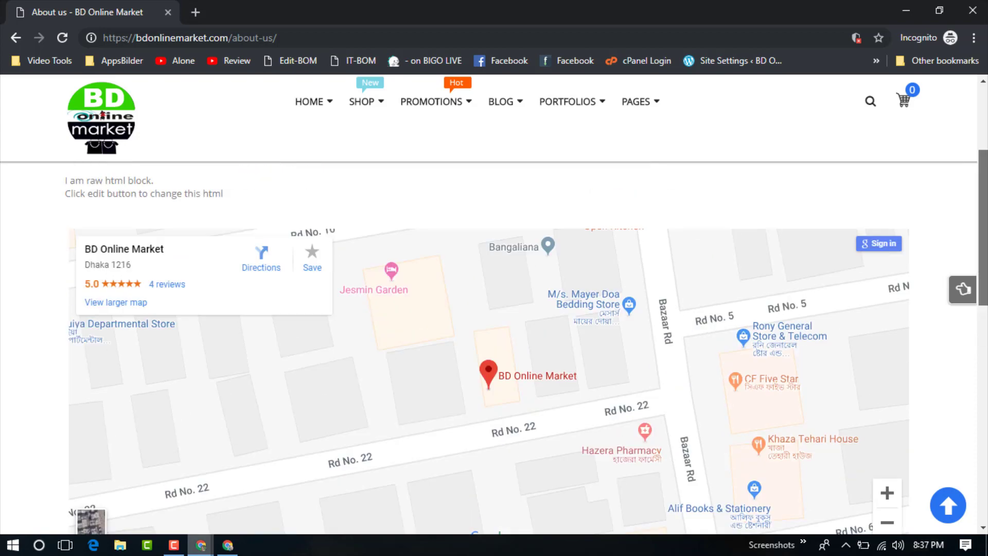